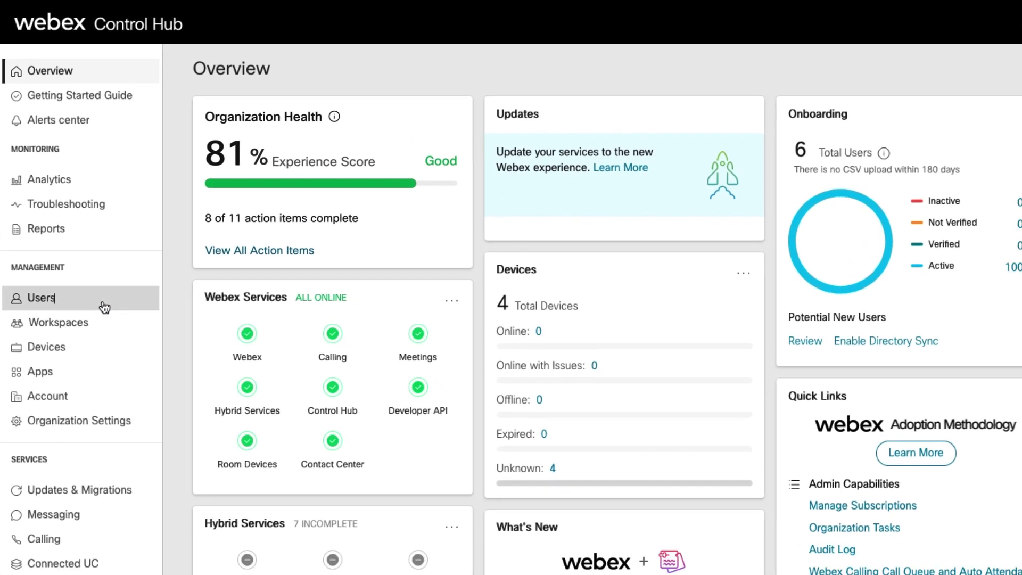
{"action": "left_click", "coordinate": [112, 321]}
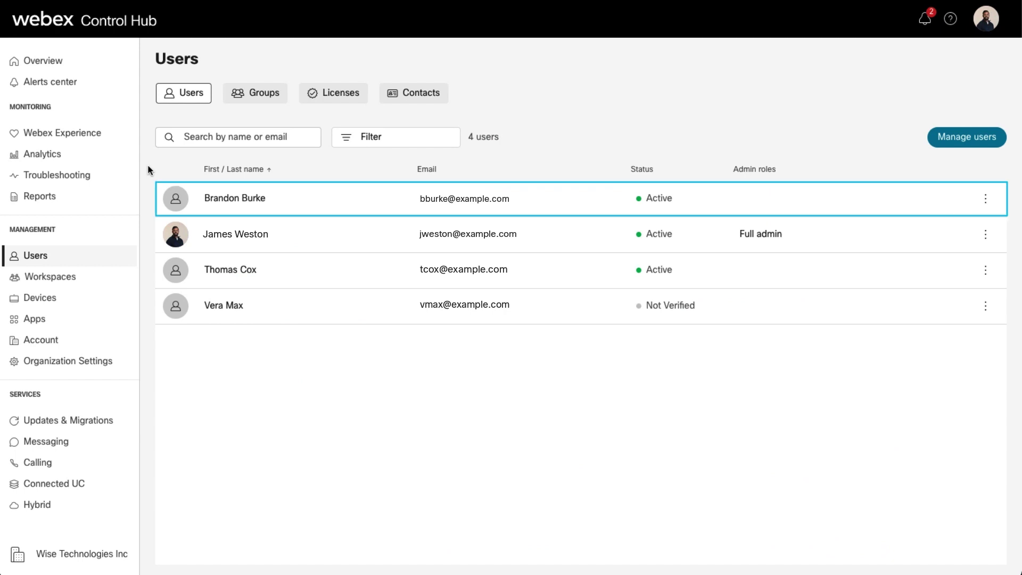
{"action": "left_click", "coordinate": [297, 196]}
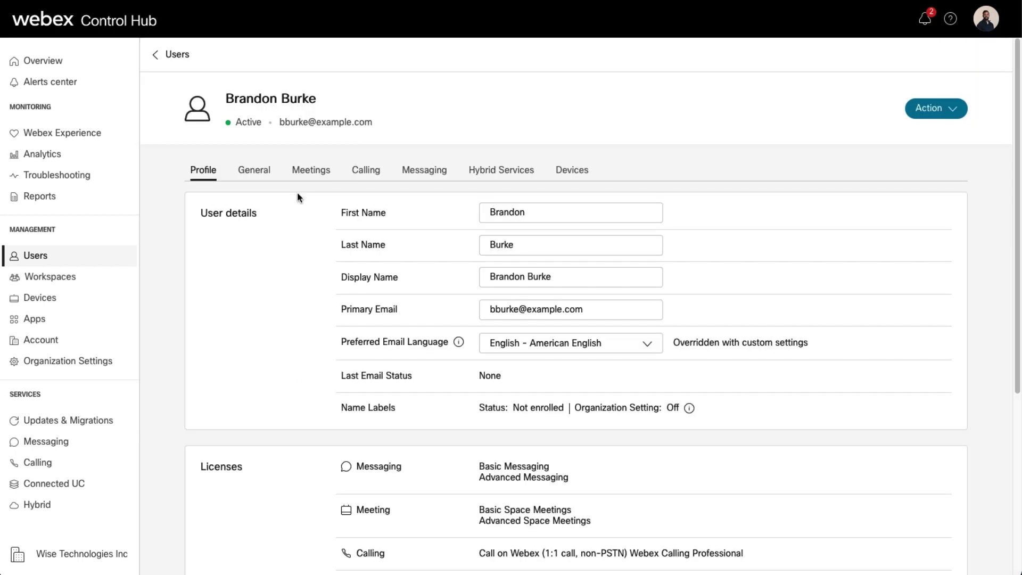
{"action": "left_click", "coordinate": [365, 176]}
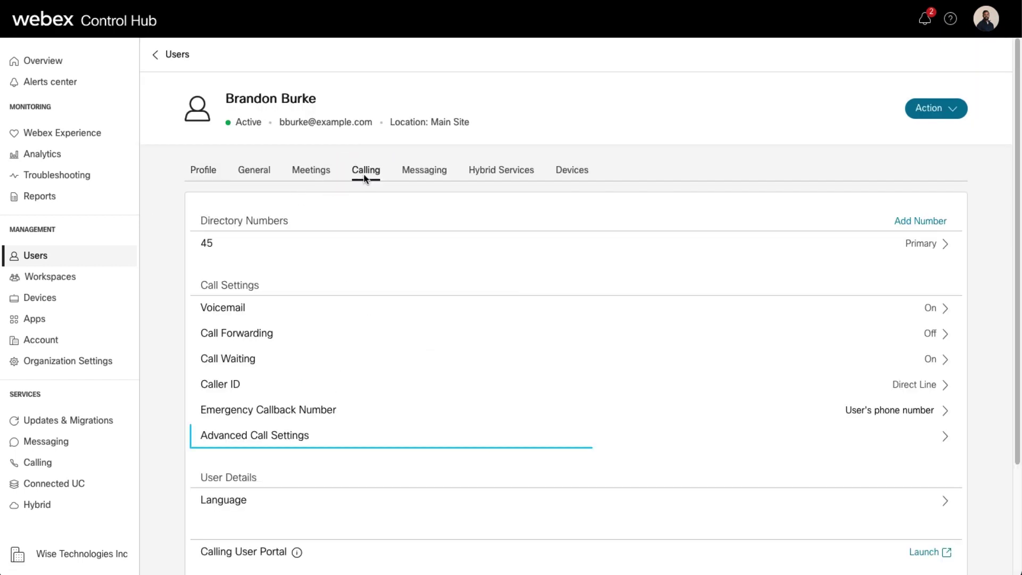
{"action": "left_click", "coordinate": [340, 435]}
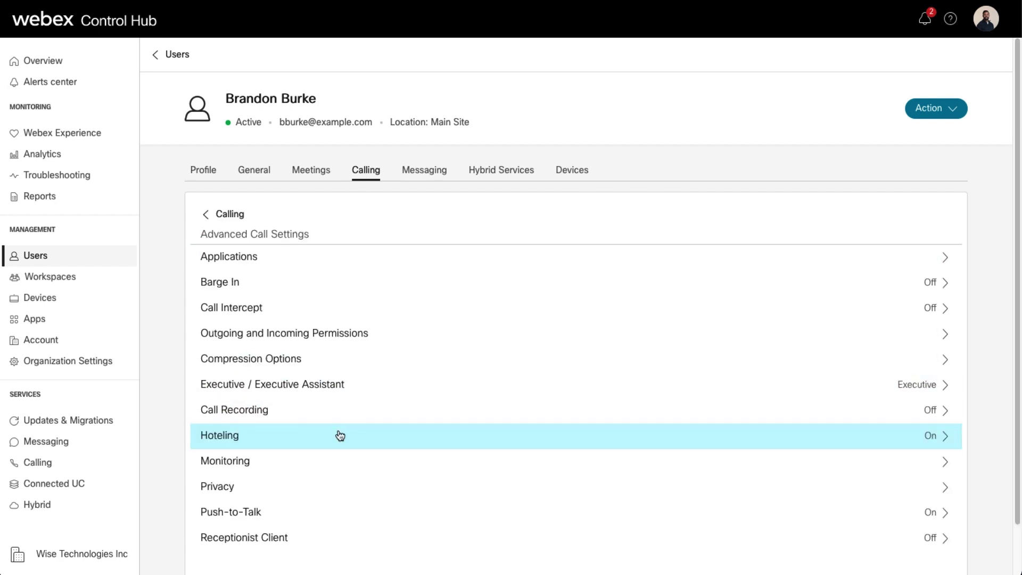
{"action": "left_click", "coordinate": [333, 394]}
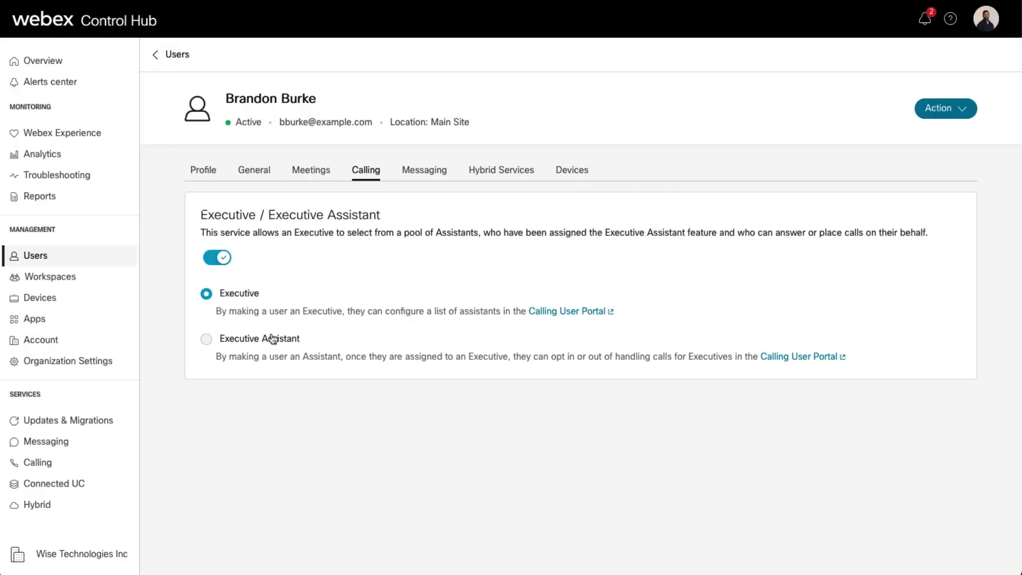
{"action": "left_click", "coordinate": [270, 339]}
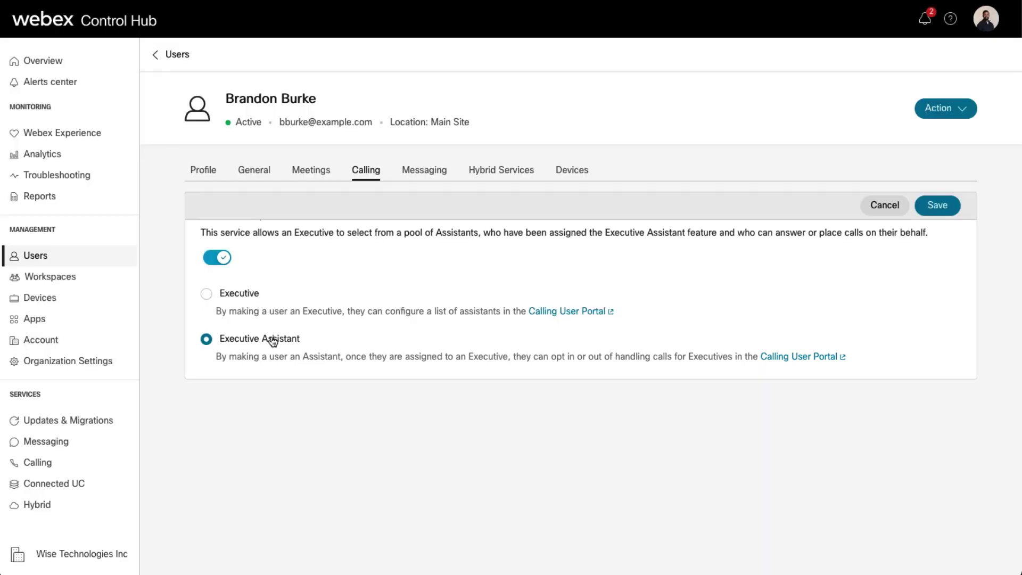
{"action": "left_click", "coordinate": [944, 201]}
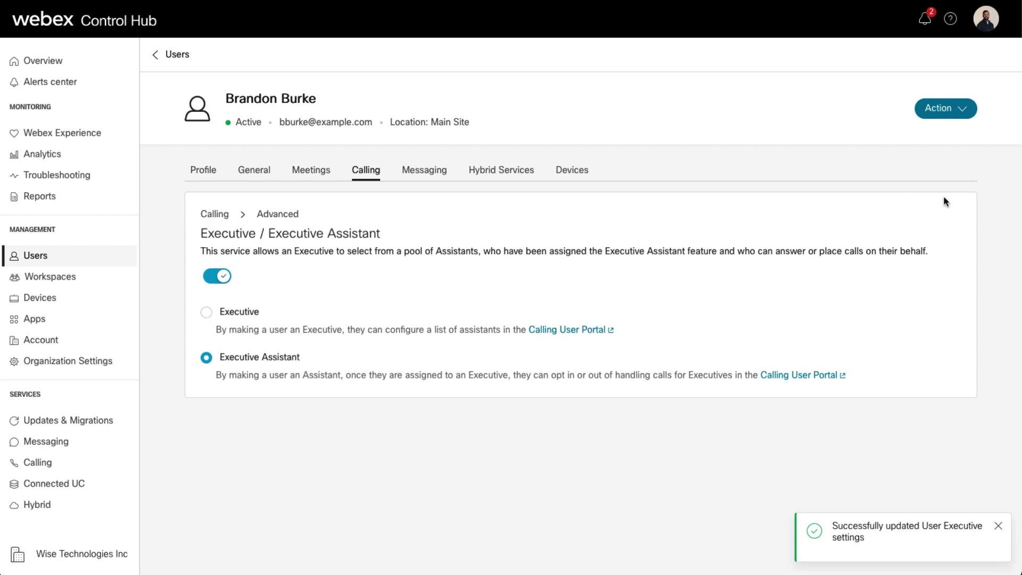